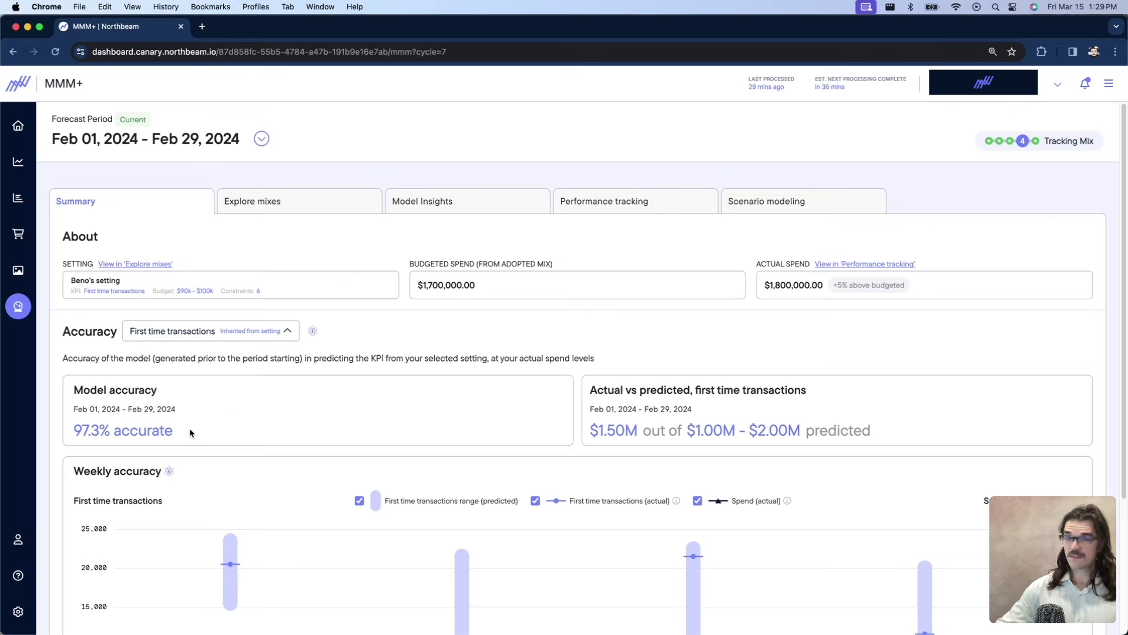
pyautogui.scroll(-5, 272, 429)
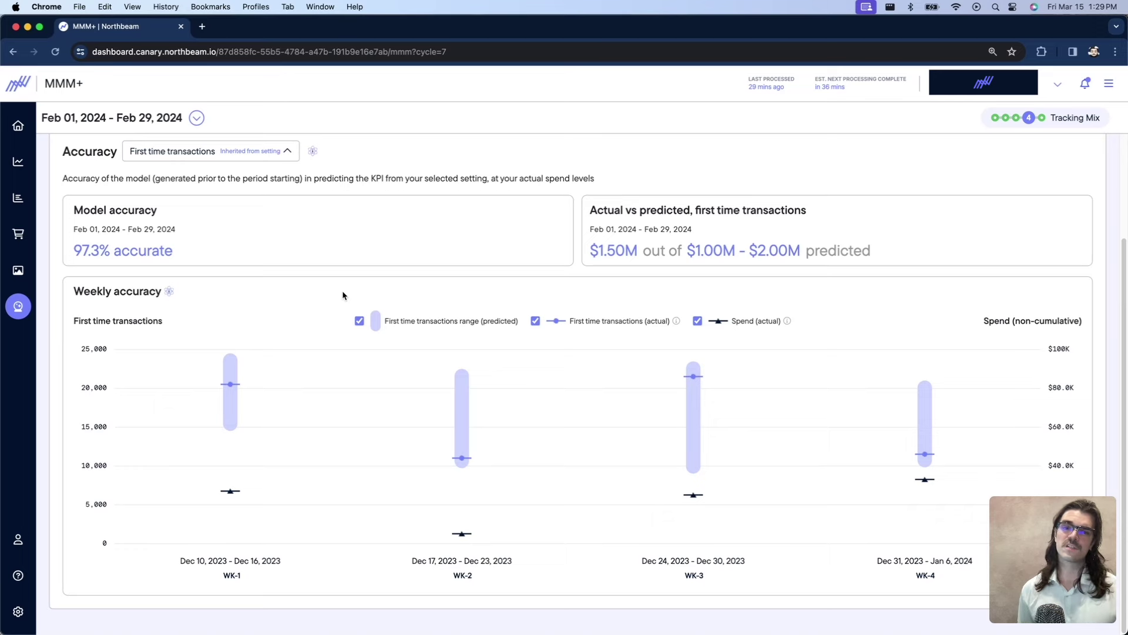
pyautogui.scroll(3, 284, 314)
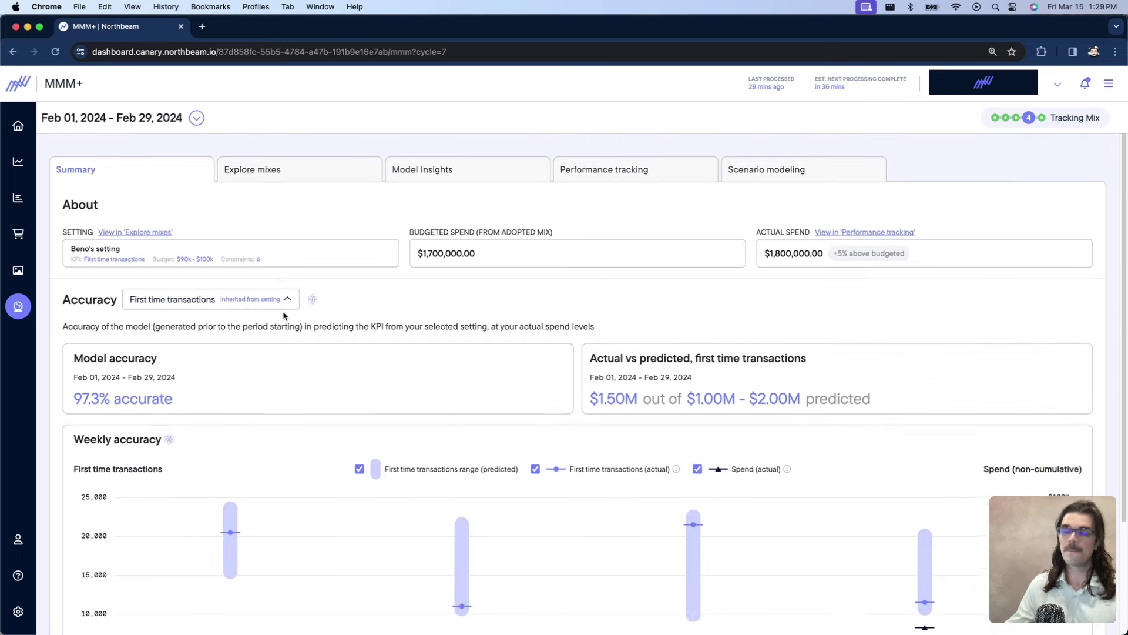
# Step: Review the Mix 1–4 cards and channel breakdowns in Explore mixes, then bring up Model Insights
pyautogui.click(291, 197)
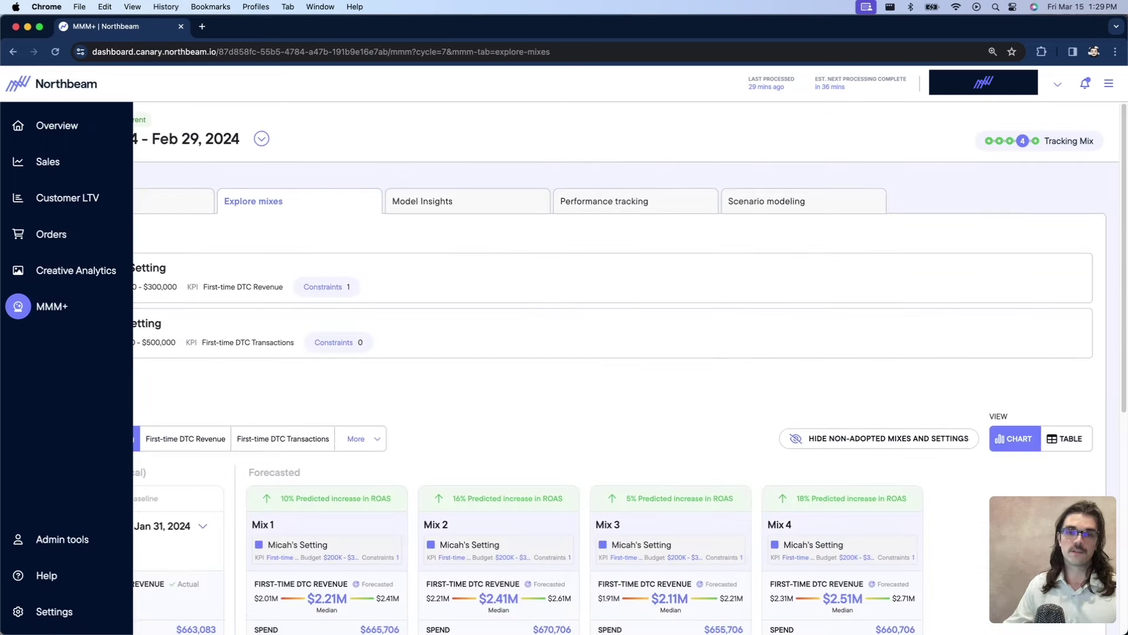
pyautogui.scroll(-1, 484, 432)
pyautogui.scroll(-2, 484, 432)
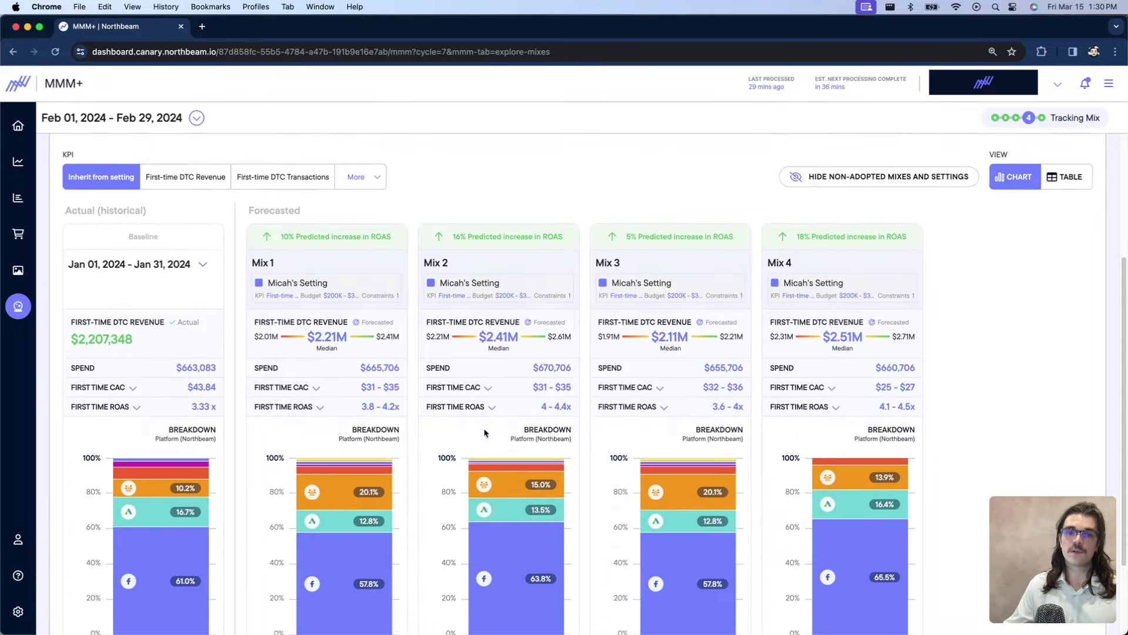
pyautogui.scroll(-1, 484, 433)
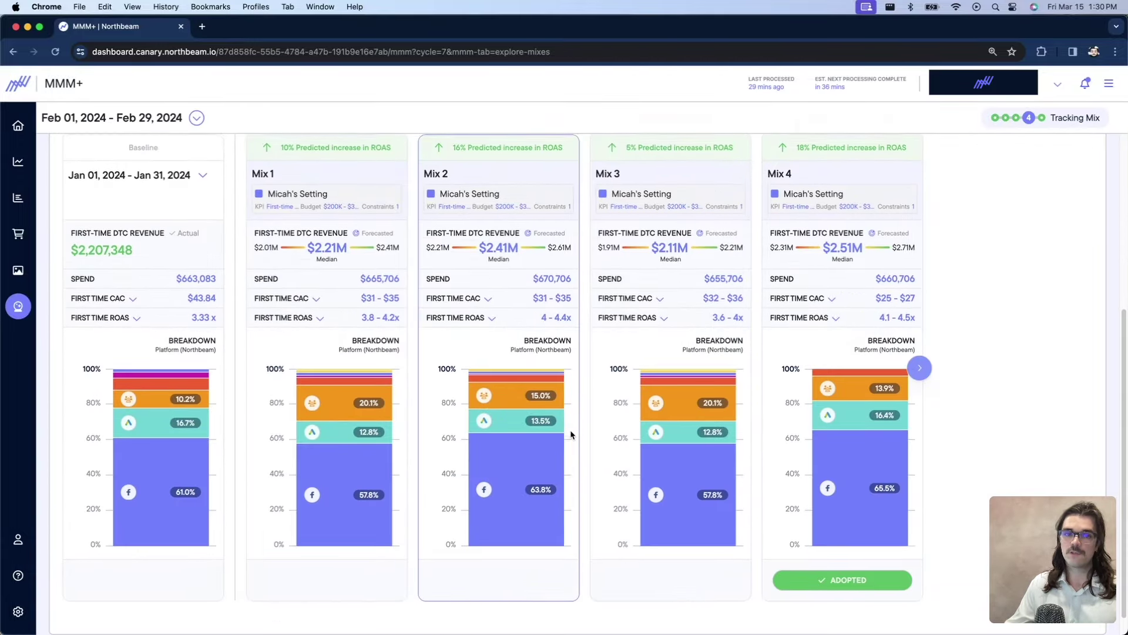
pyautogui.scroll(2, 570, 432)
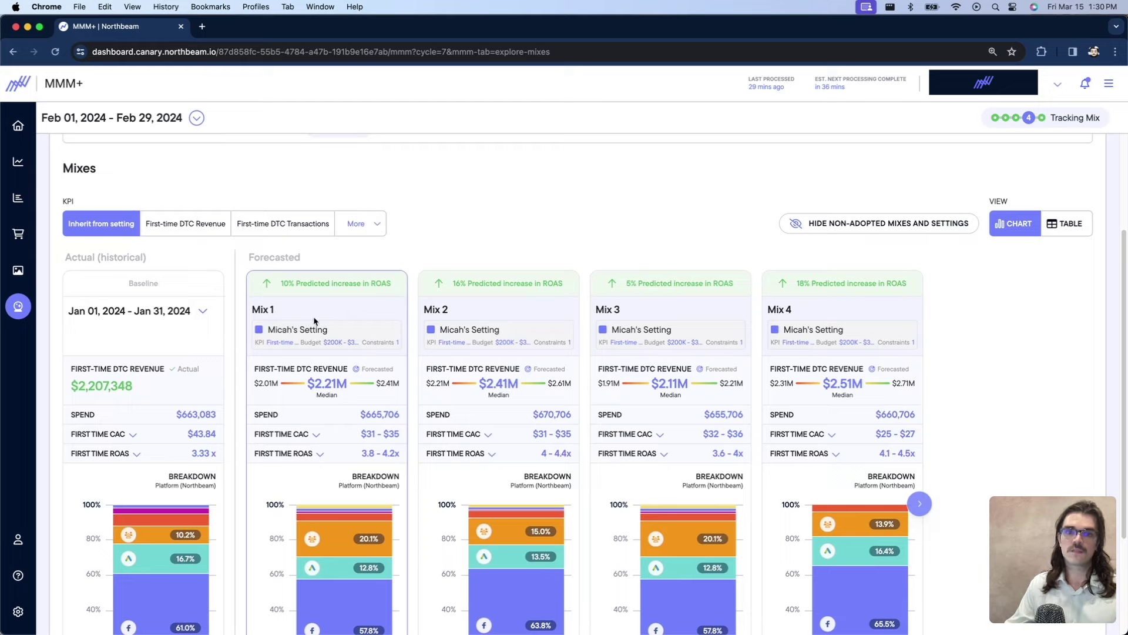
pyautogui.scroll(-1, 314, 322)
pyautogui.scroll(-1, 441, 352)
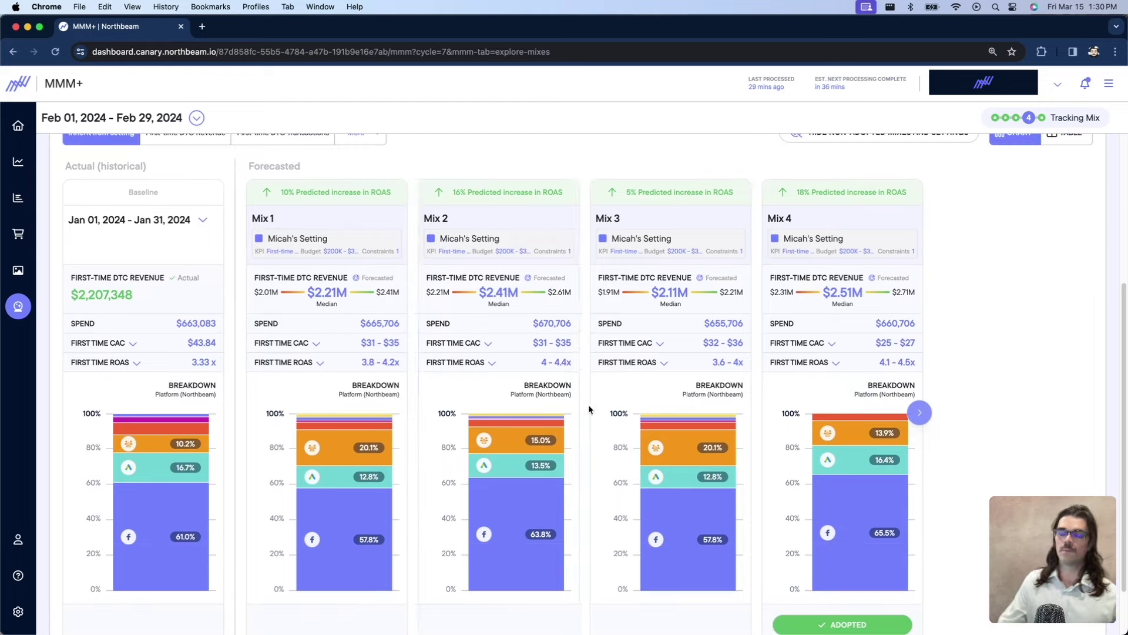
pyautogui.scroll(3, 521, 415)
pyautogui.click(448, 208)
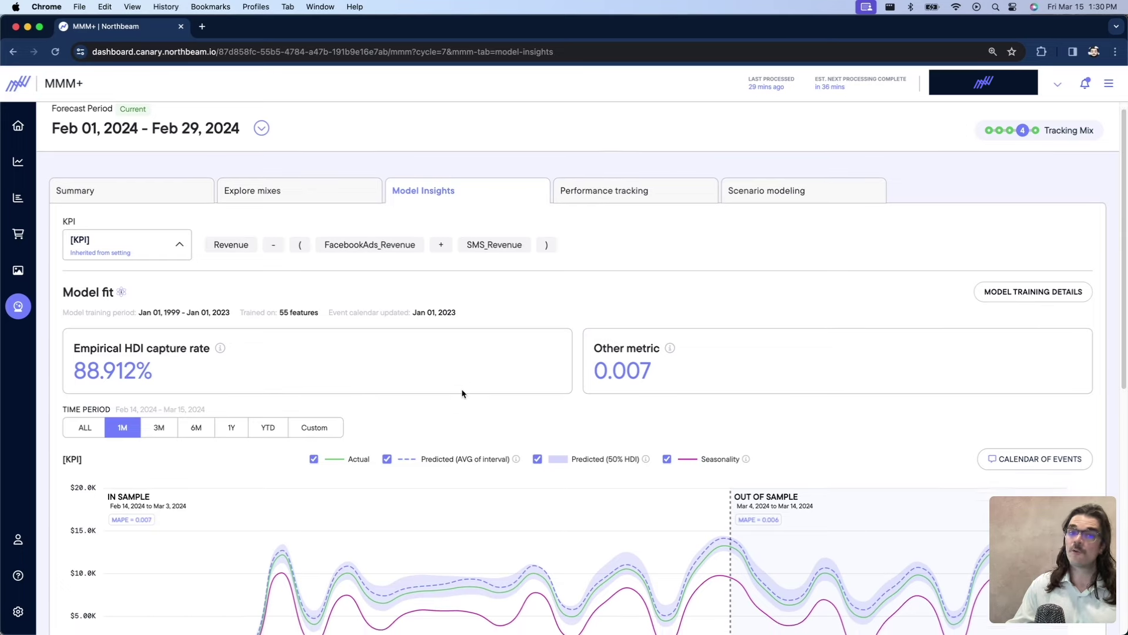
pyautogui.scroll(-2, 462, 389)
pyautogui.scroll(-2, 463, 403)
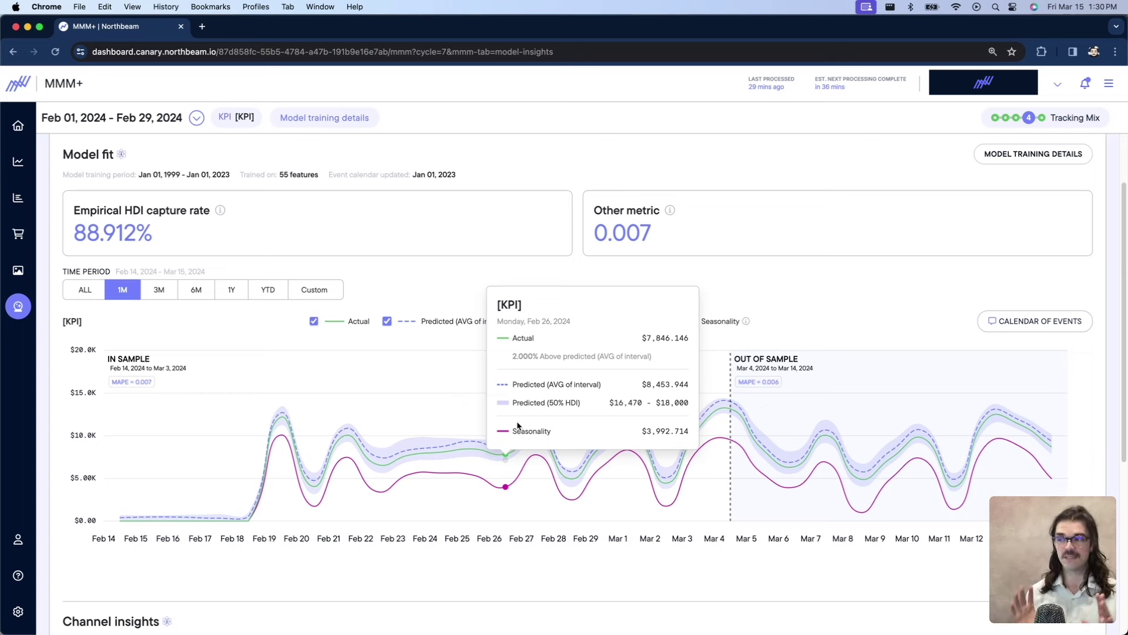
pyautogui.scroll(-1, 445, 468)
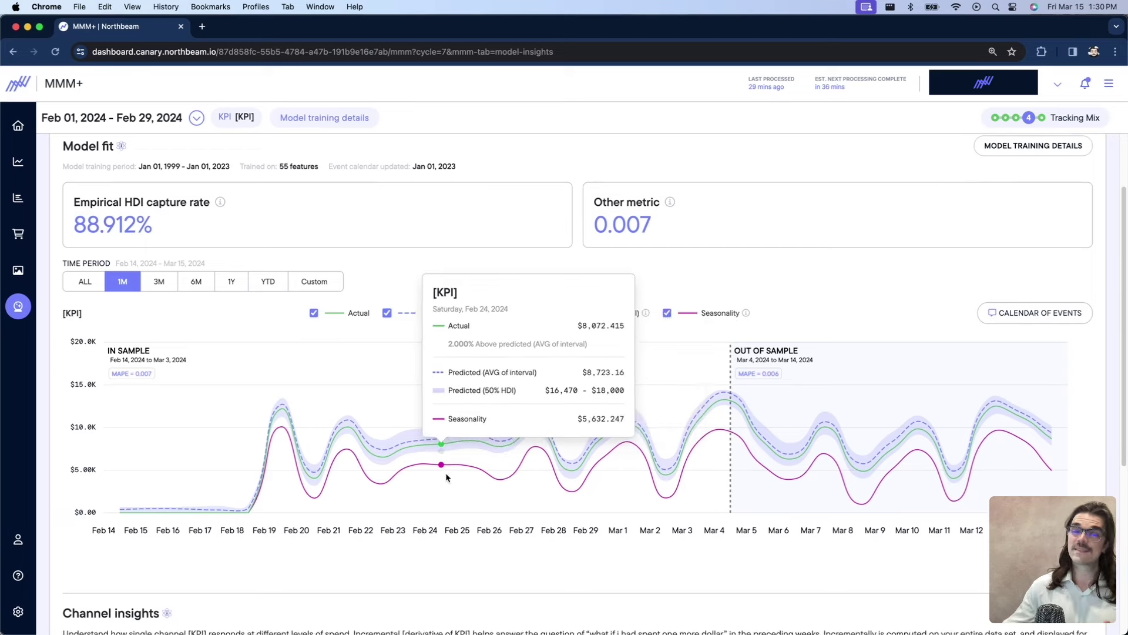
pyautogui.scroll(-3, 445, 467)
pyautogui.scroll(-3, 445, 467)
pyautogui.scroll(-2, 445, 467)
# Step: Expand the Facebook / Paid - Prospecting row in Channel insights to reveal its spend-versus-revenue curve
pyautogui.click(332, 442)
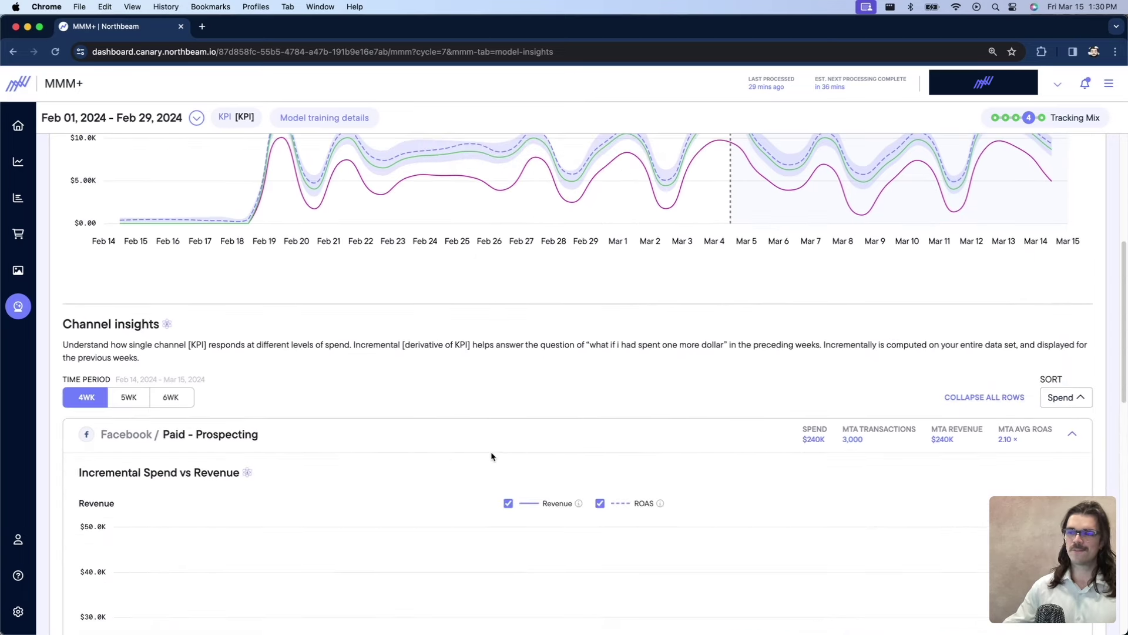
pyautogui.scroll(-3, 512, 457)
pyautogui.scroll(-5, 529, 458)
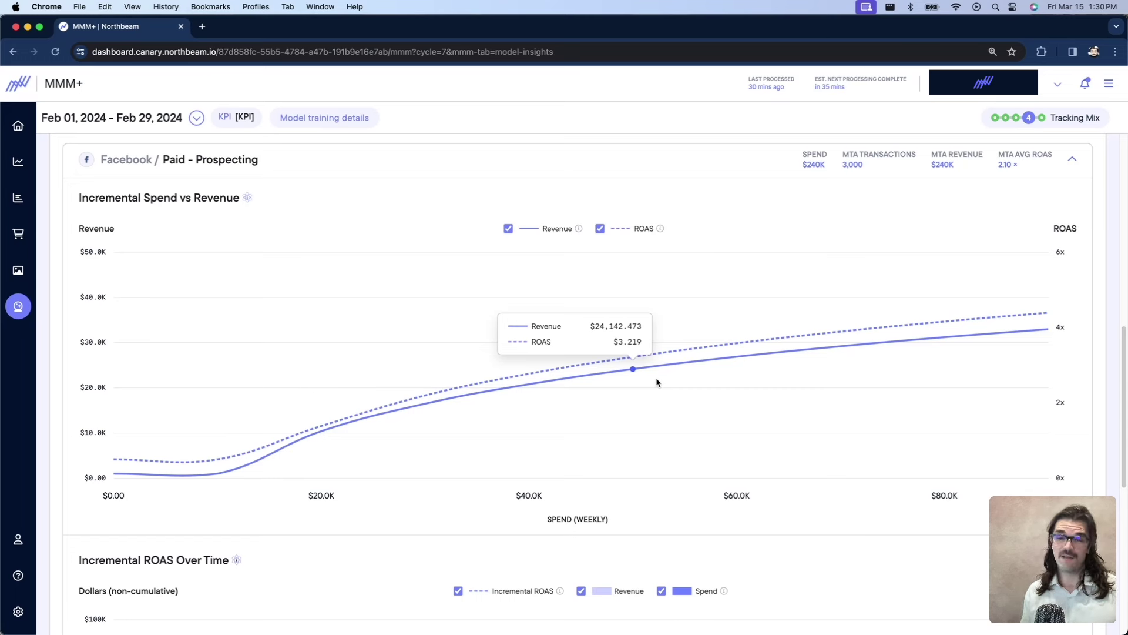
pyautogui.scroll(10, 573, 353)
pyautogui.scroll(3, 504, 322)
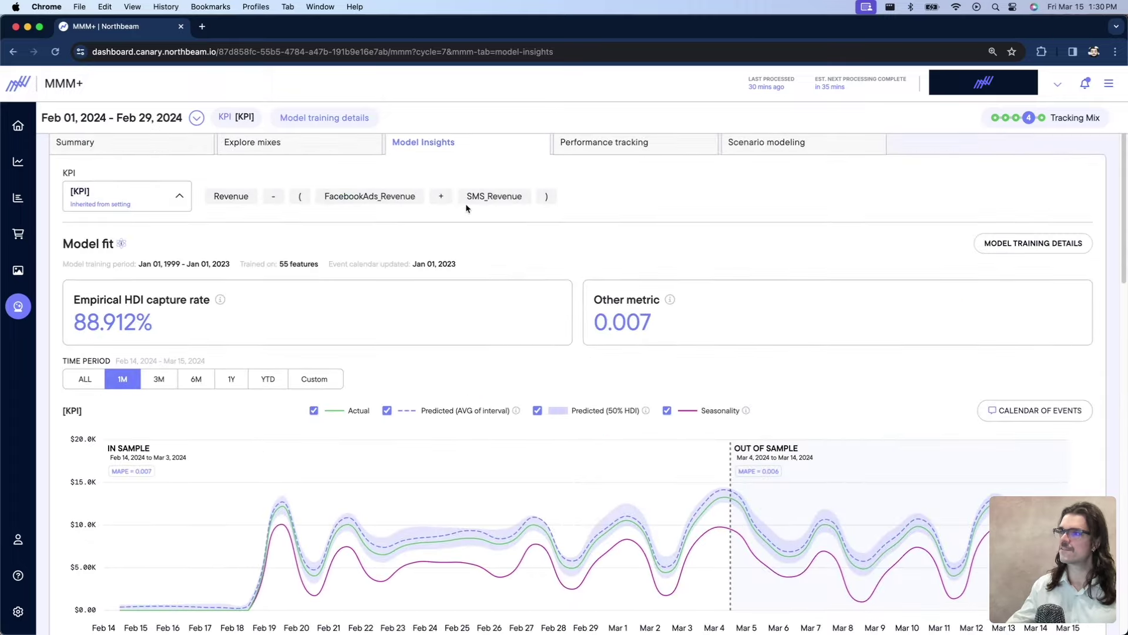
pyautogui.scroll(2, 503, 282)
# Step: Show Performance tracking: $666K spend versus $661K budgeted, $2.17M first-time DTC revenue versus $2.51M
pyautogui.click(605, 205)
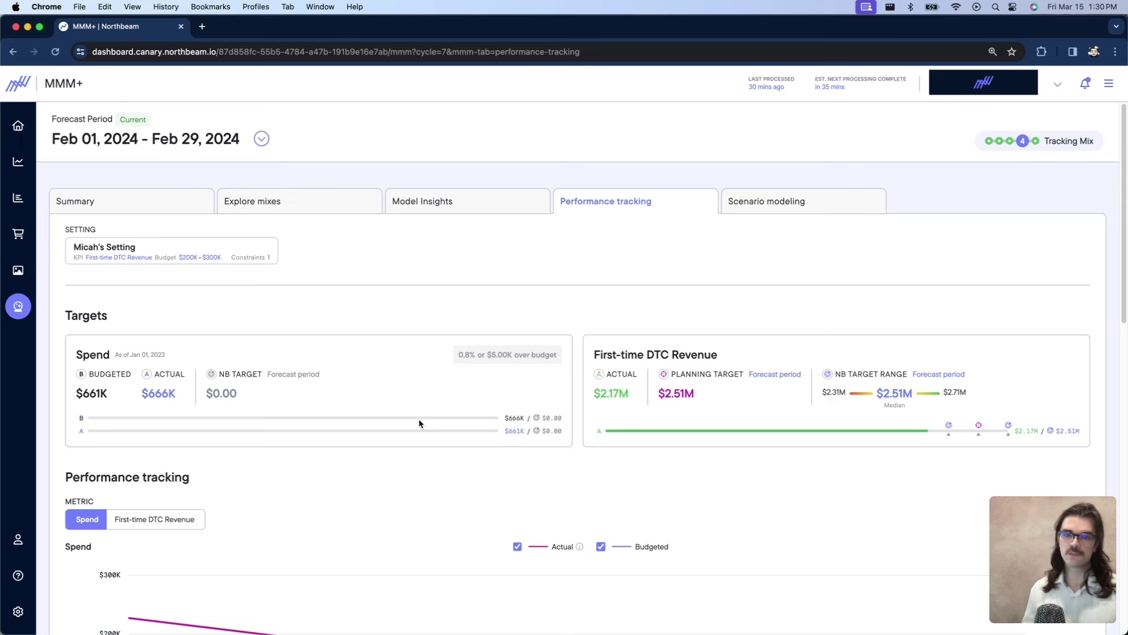
# Step: Return to Explore mixes to compare the four mixes' revenue, spend, CAC, ROAS and breakdowns, Mix 4 adopted
pyautogui.click(293, 206)
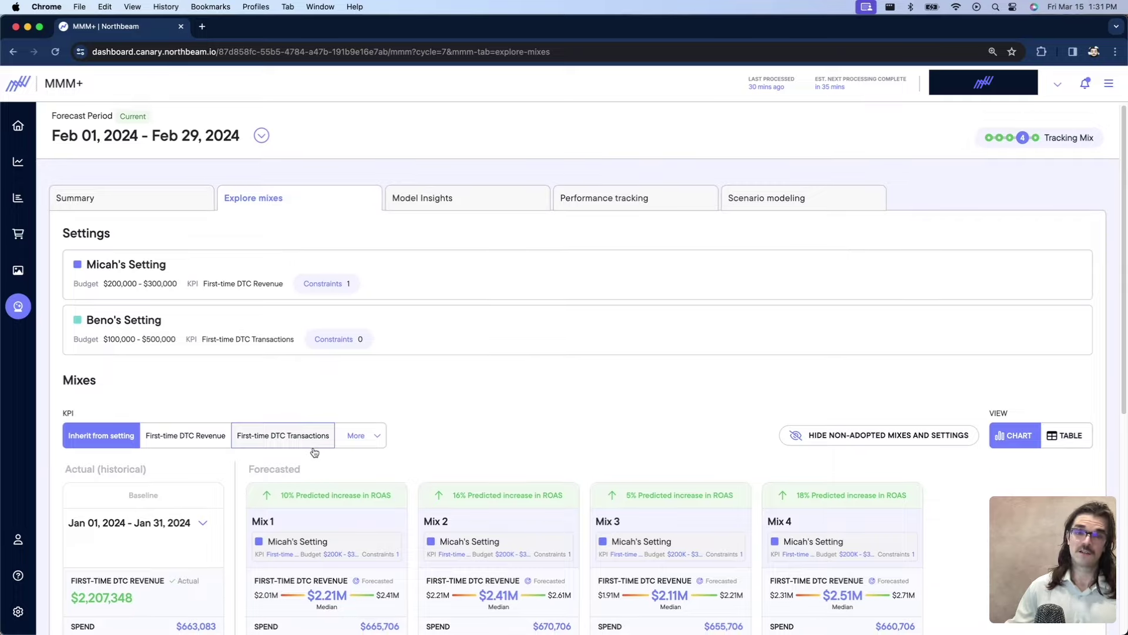
pyautogui.scroll(-1, 358, 432)
pyautogui.scroll(-2, 357, 432)
pyautogui.scroll(-3, 357, 433)
pyautogui.scroll(-2, 356, 432)
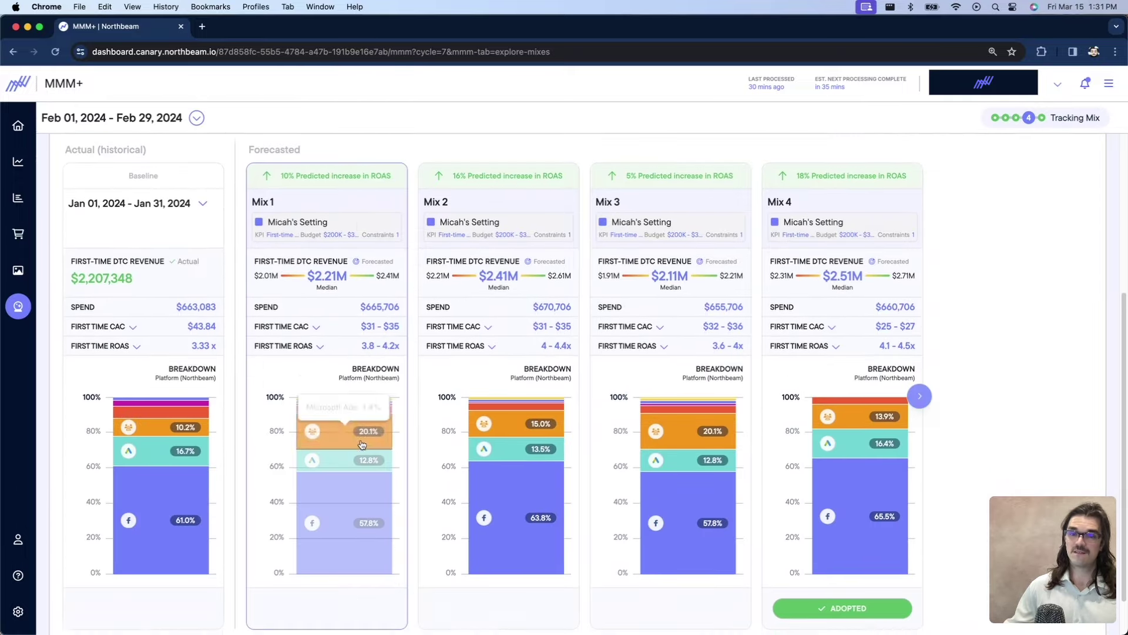